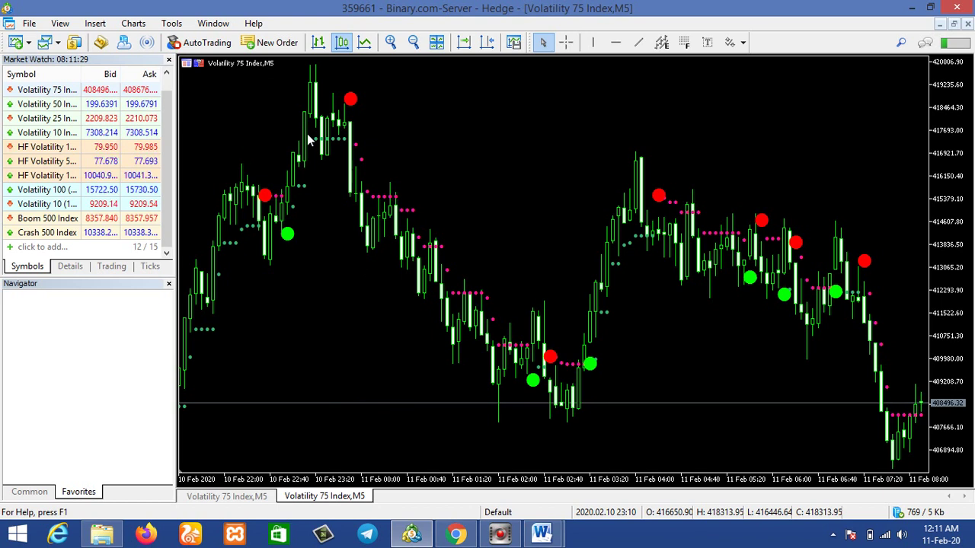
# Undock the Volatility 75 Index M5 chart and maximize its floating window to full screen
pyautogui.rightClick(537, 113)
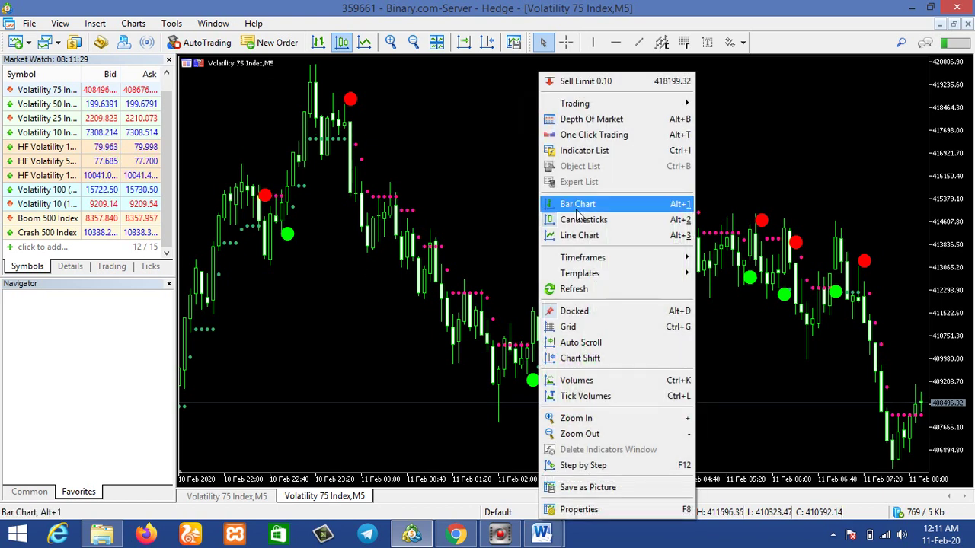
pyautogui.click(573, 311)
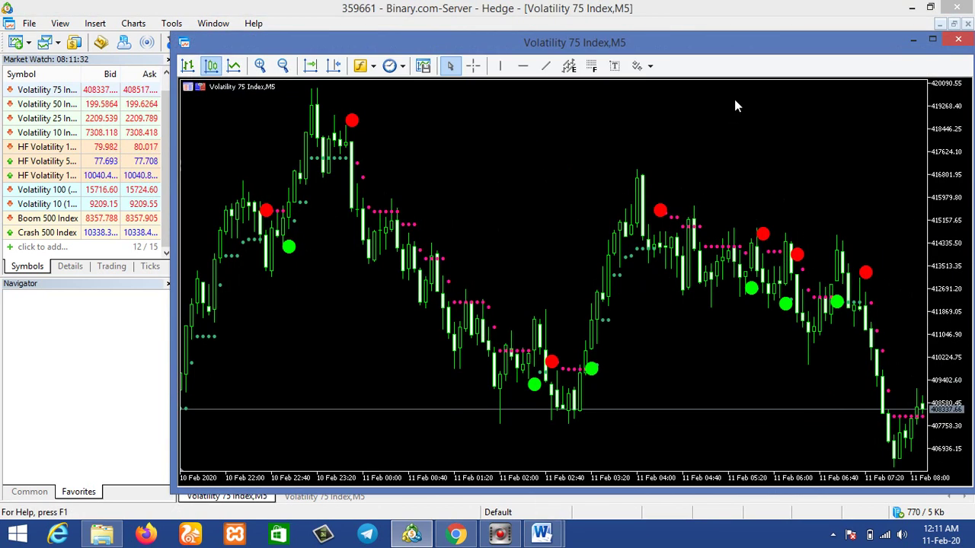
pyautogui.click(932, 39)
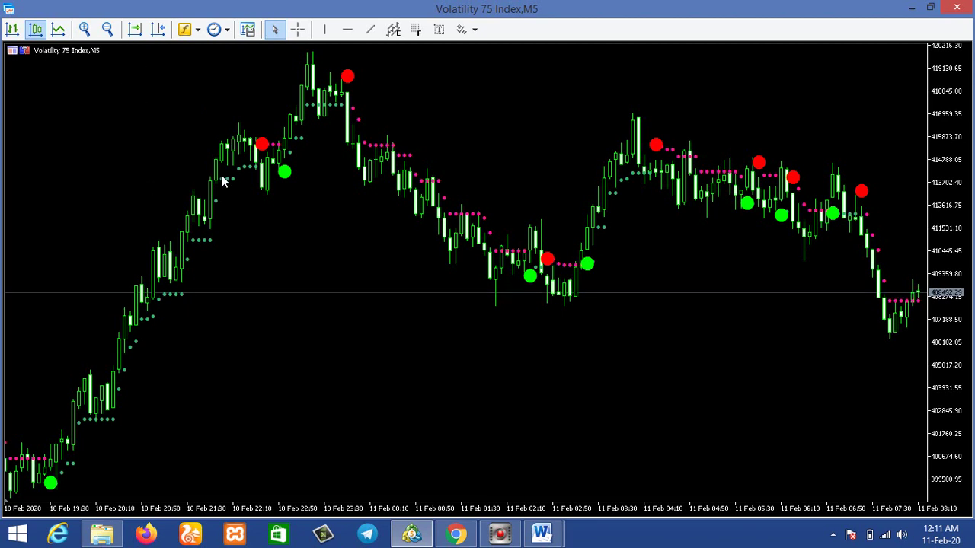
pyautogui.moveTo(288, 191)
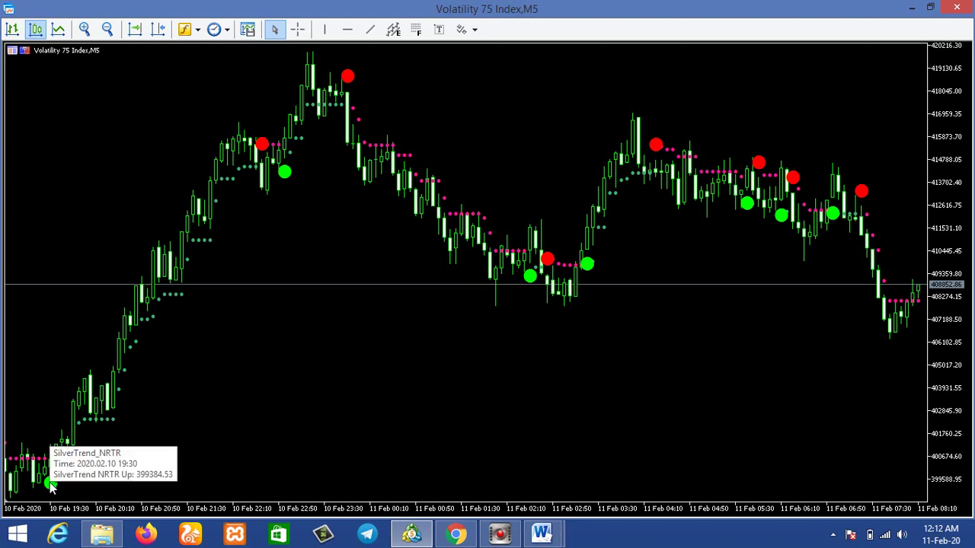
pyautogui.moveTo(262, 148)
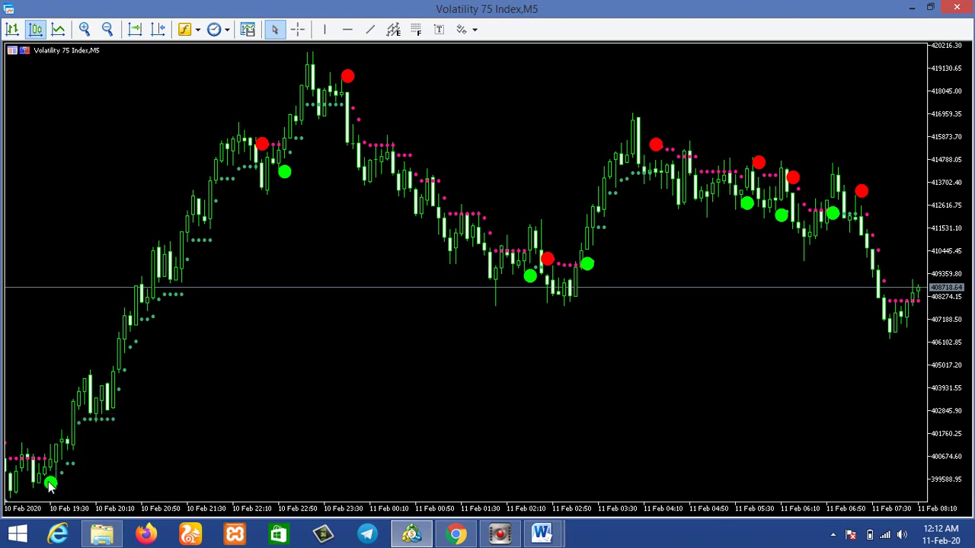
# Draw a rising trendline from the 19:30 green signal dot to the 22:10 red dot
pyautogui.click(371, 29)
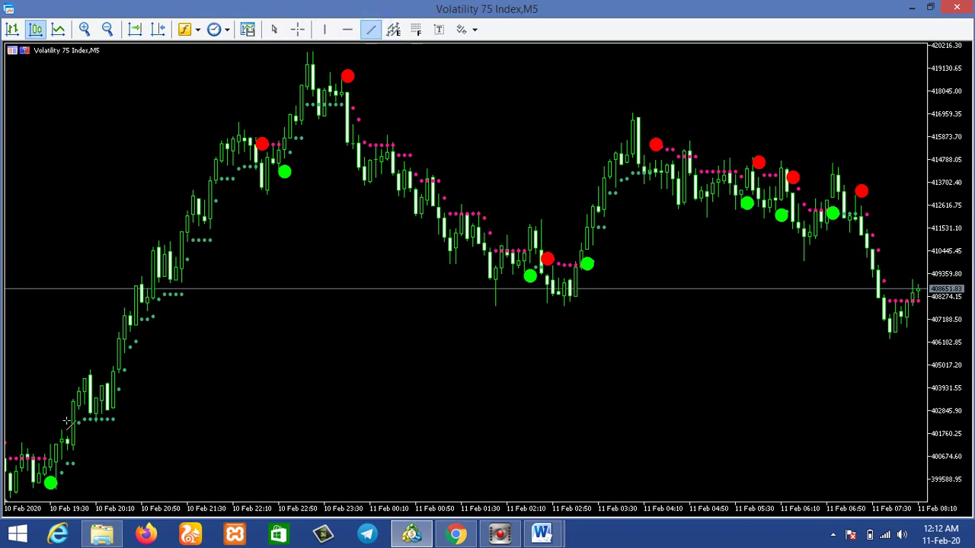
pyautogui.click(55, 483)
pyautogui.moveTo(55, 484); pyautogui.dragTo(259, 147)
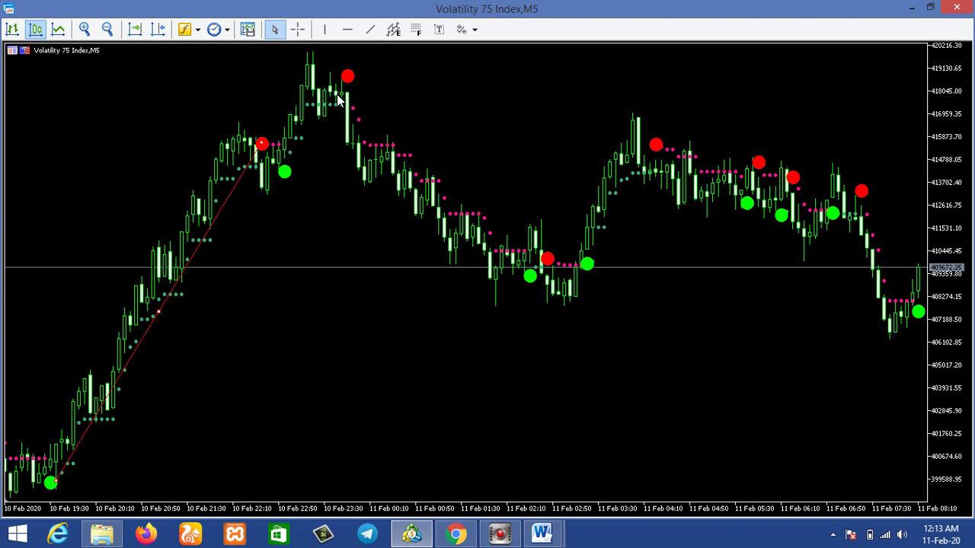
pyautogui.moveTo(341, 97)
pyautogui.moveTo(532, 282)
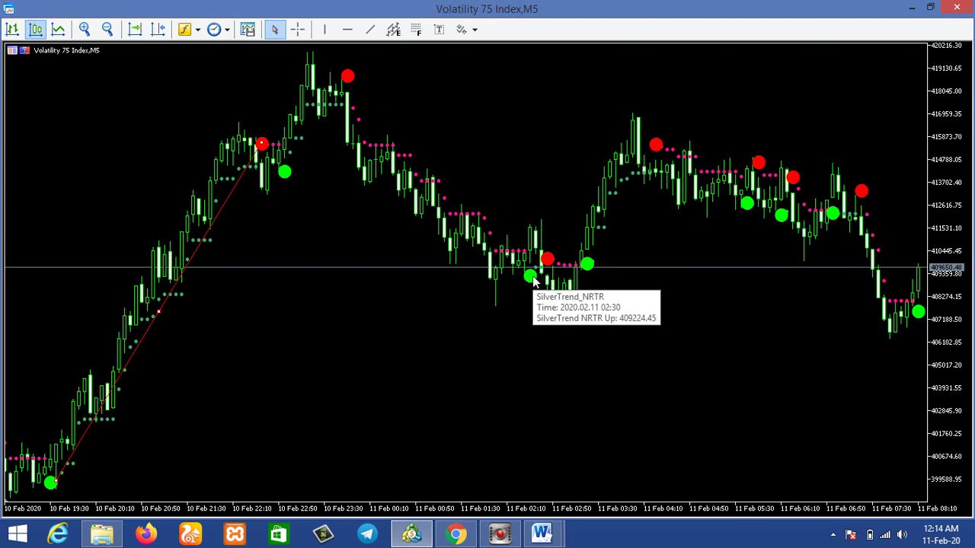
# Draw a falling trendline from the 23:30 red dot to the red dot near 11 Feb 02:10
pyautogui.click(347, 29)
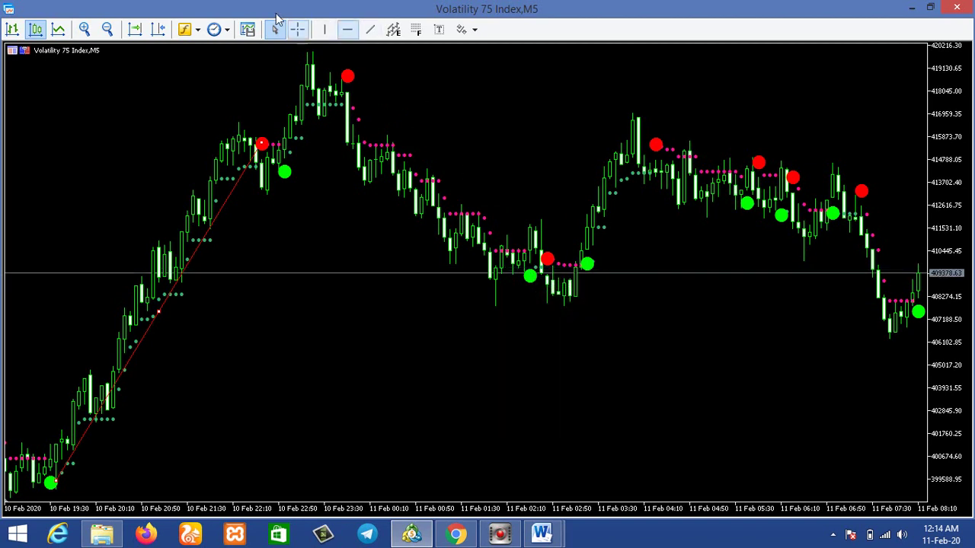
pyautogui.click(368, 29)
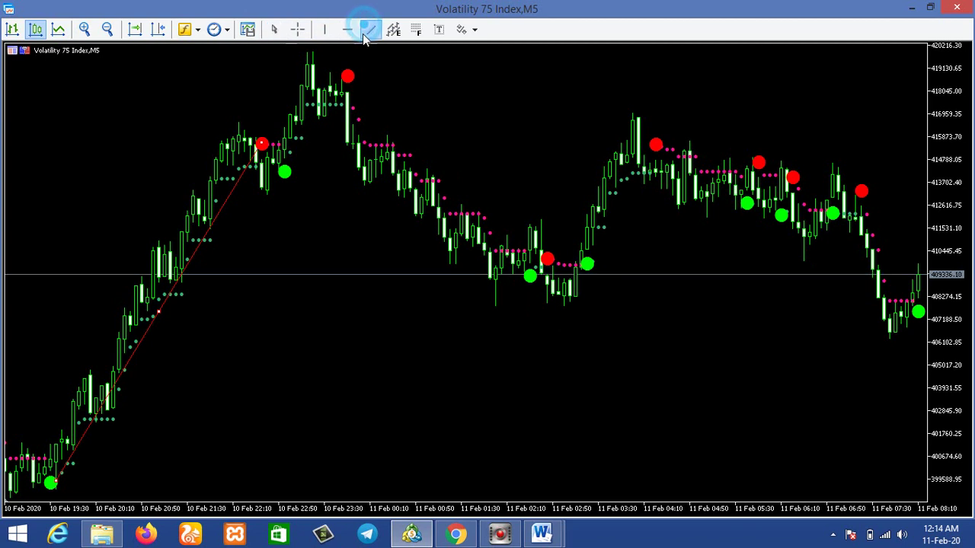
pyautogui.moveTo(353, 78)
pyautogui.mouseDown()
pyautogui.moveTo(529, 261)
pyautogui.moveTo(547, 259)
pyautogui.mouseUp()
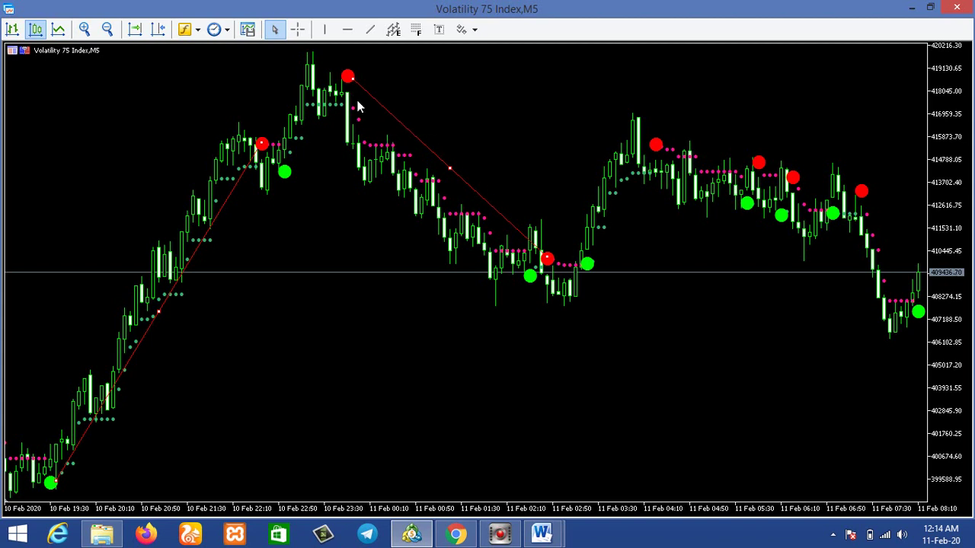
pyautogui.moveTo(346, 77)
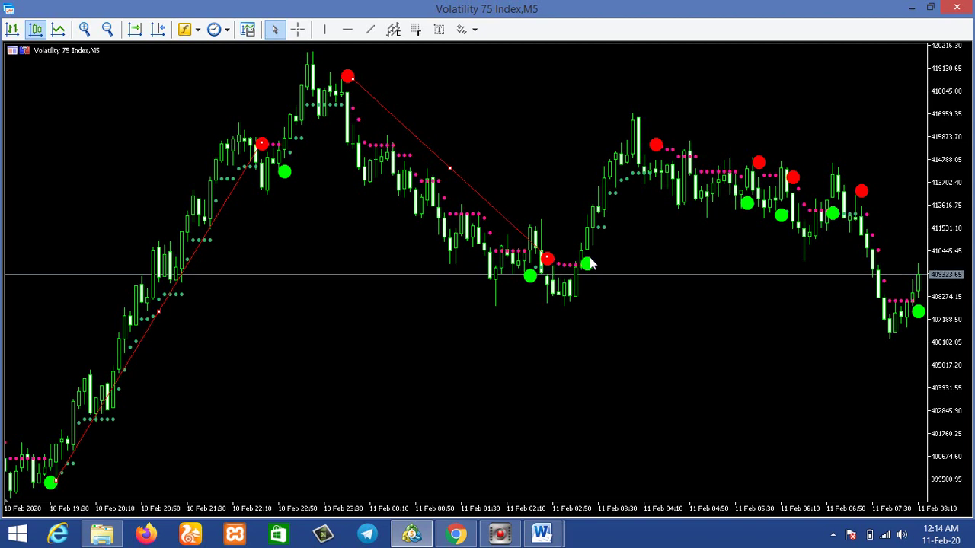
pyautogui.moveTo(596, 268)
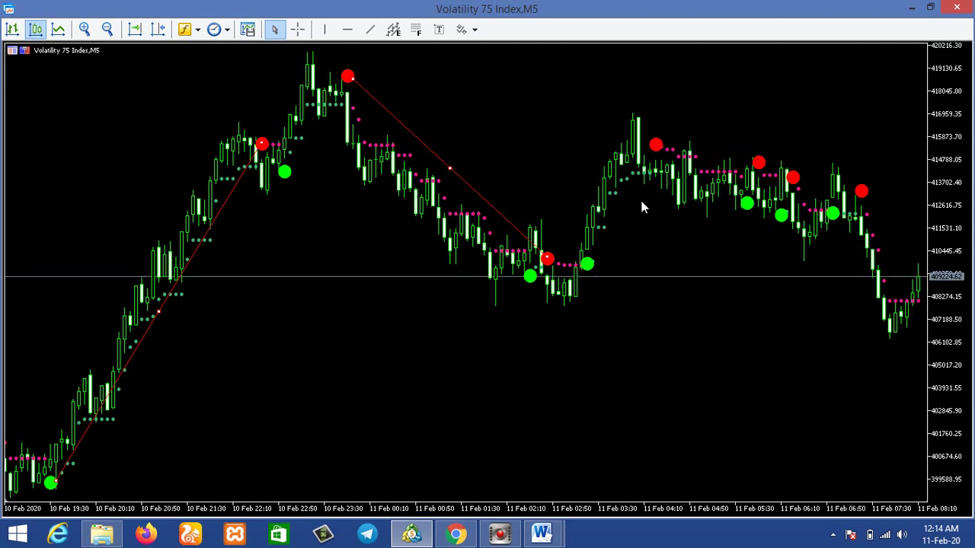
pyautogui.click(596, 195)
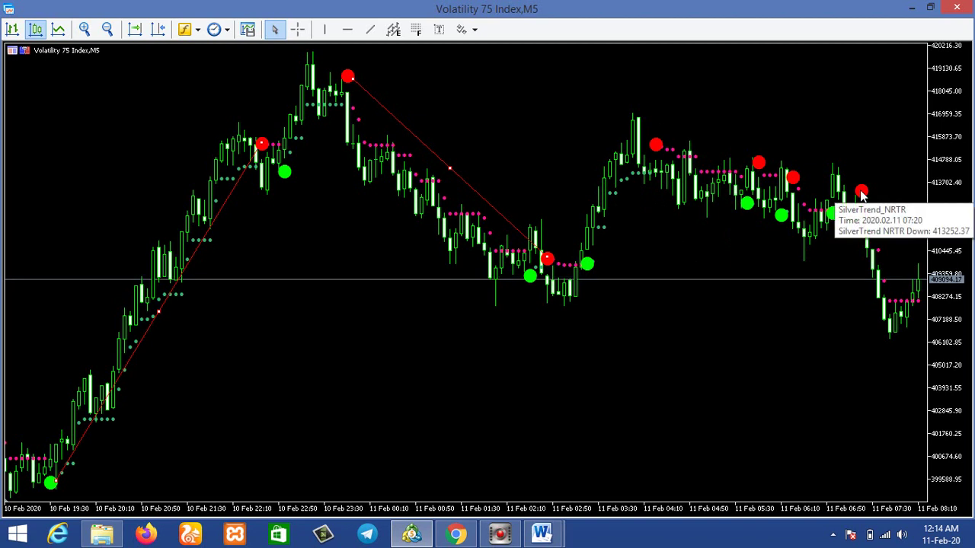
pyautogui.moveTo(864, 219)
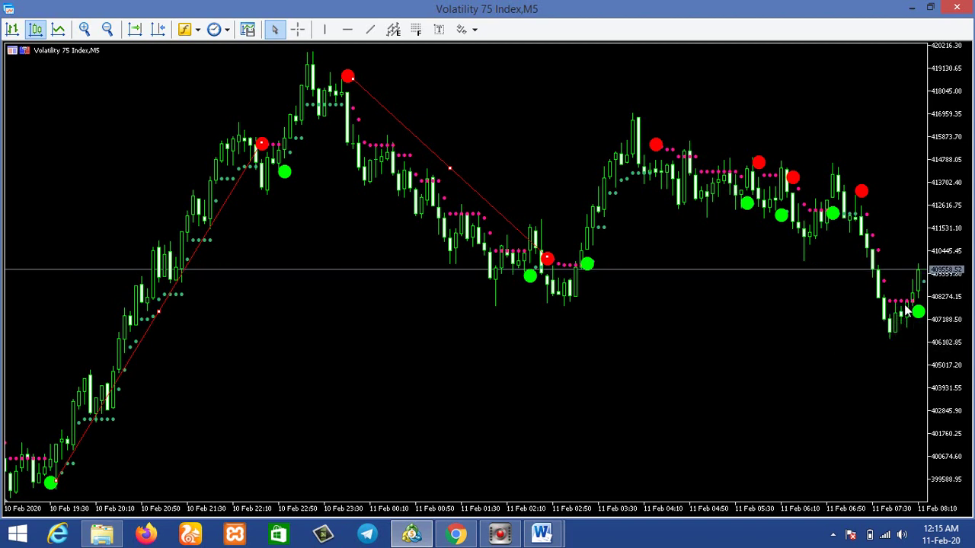
pyautogui.moveTo(909, 318)
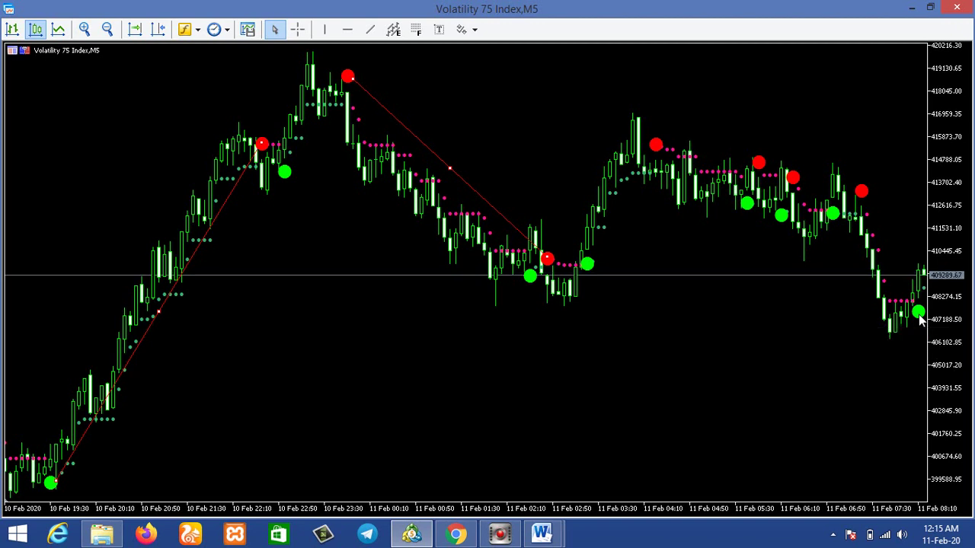
pyautogui.rightClick(544, 183)
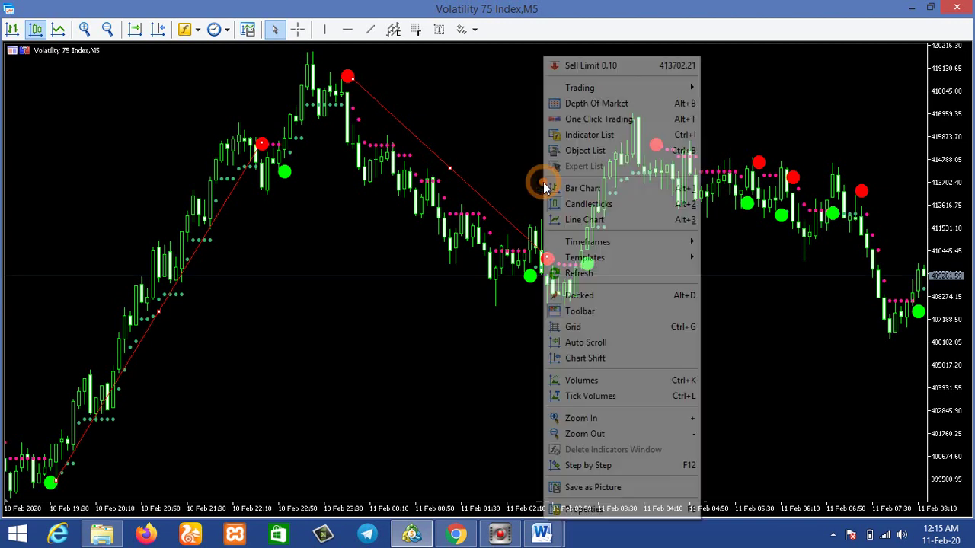
pyautogui.click(579, 297)
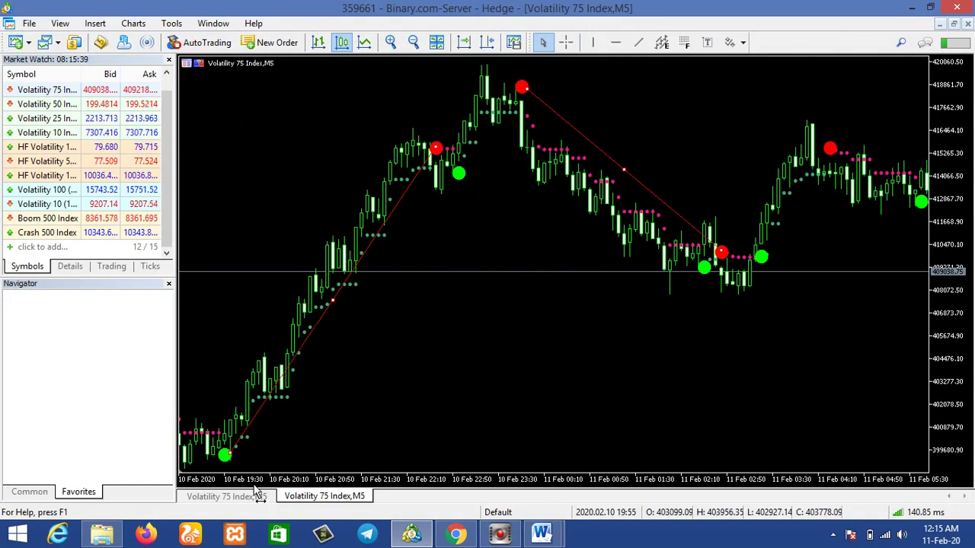
pyautogui.click(255, 496)
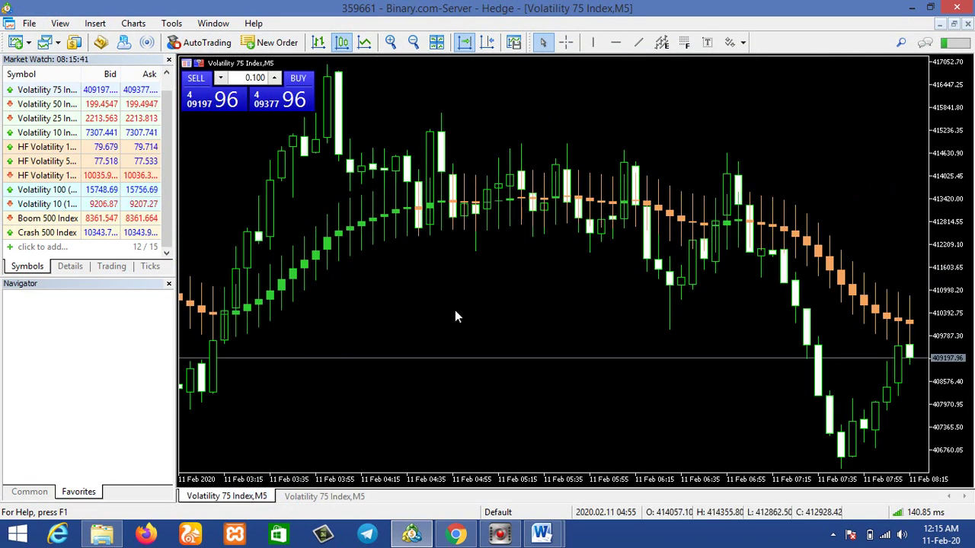
pyautogui.moveTo(352, 213); pyautogui.dragTo(629, 216)
pyautogui.moveTo(275, 263); pyautogui.dragTo(552, 280)
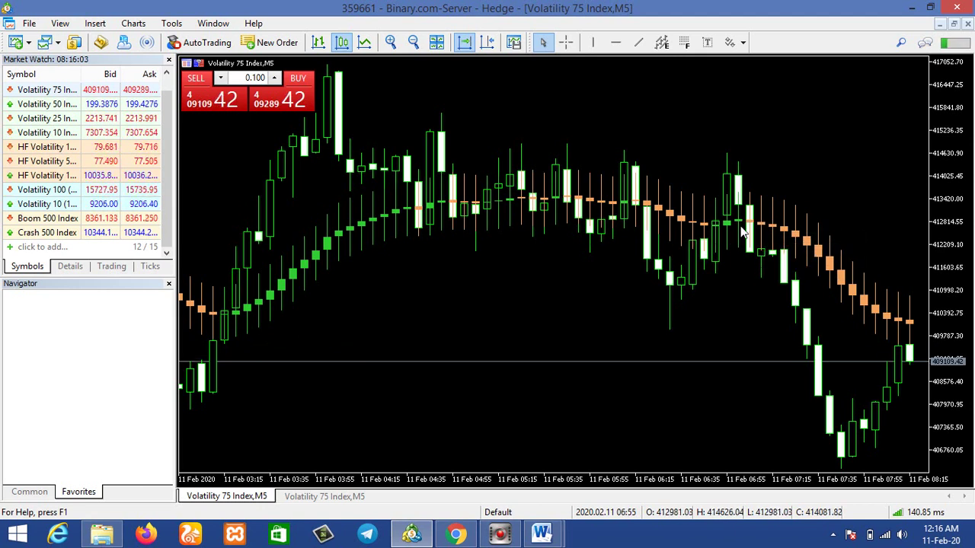
pyautogui.moveTo(748, 226)
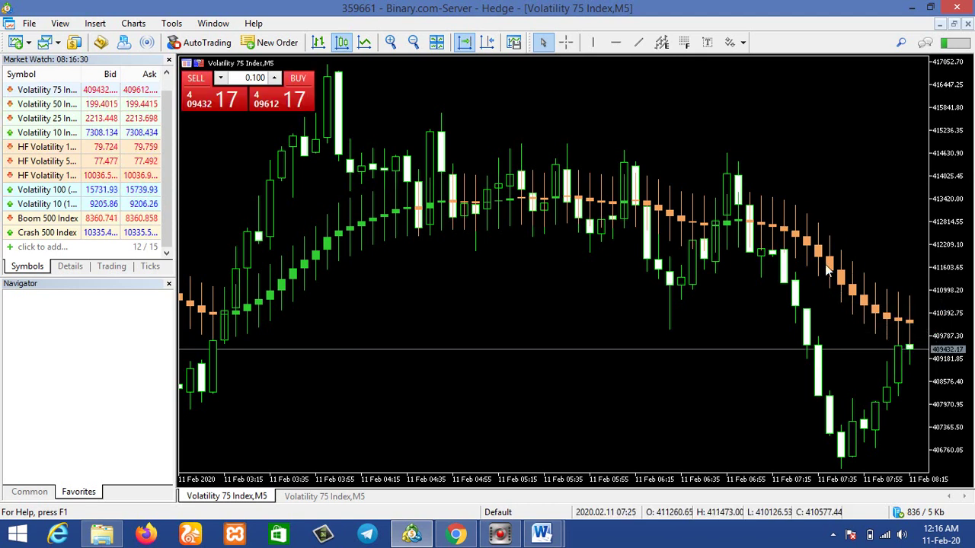
pyautogui.moveTo(326, 236); pyautogui.dragTo(514, 260)
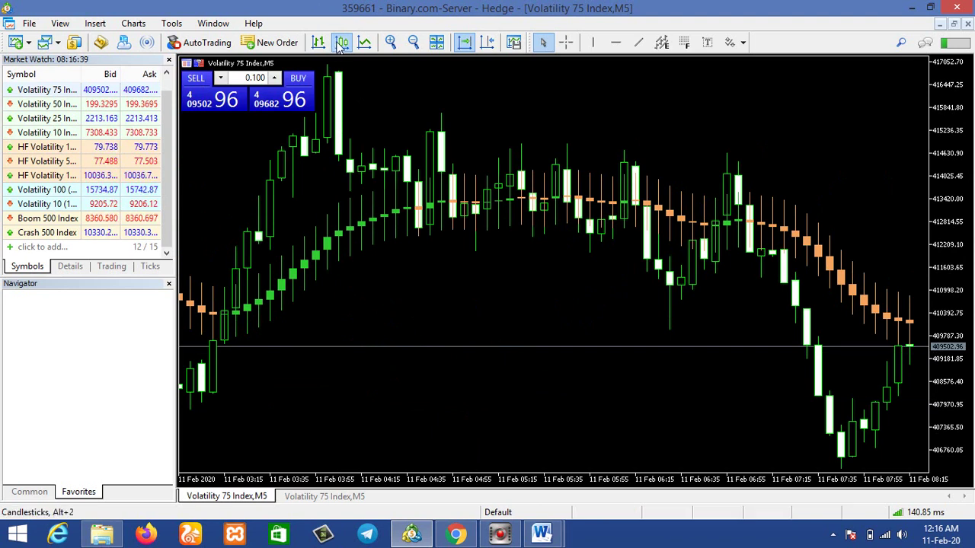
pyautogui.moveTo(370, 130); pyautogui.dragTo(634, 230)
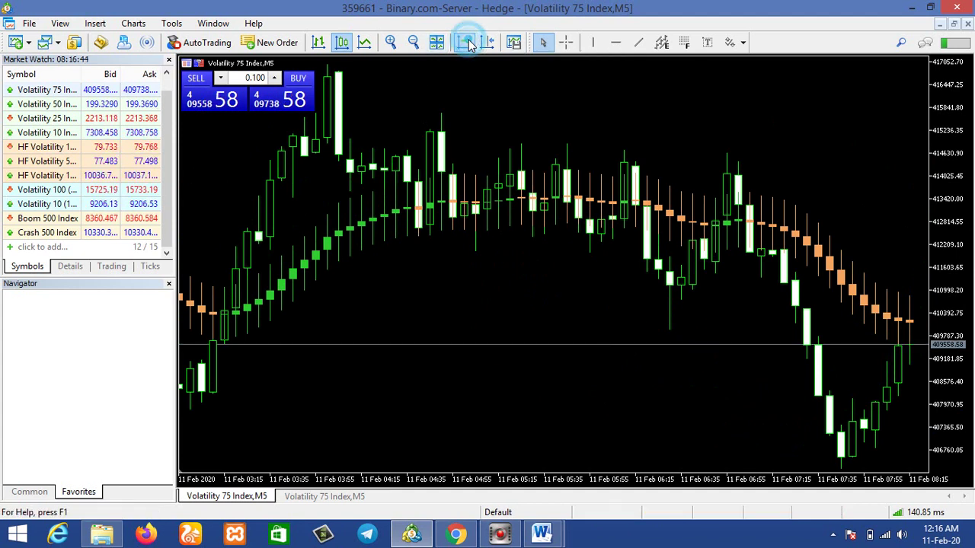
pyautogui.moveTo(426, 160); pyautogui.dragTo(724, 319)
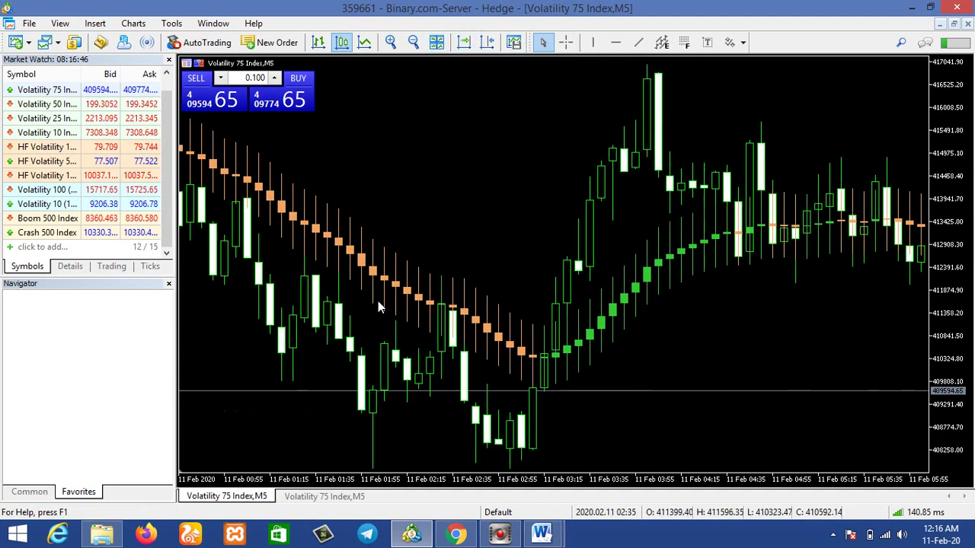
pyautogui.moveTo(315, 230); pyautogui.dragTo(907, 322)
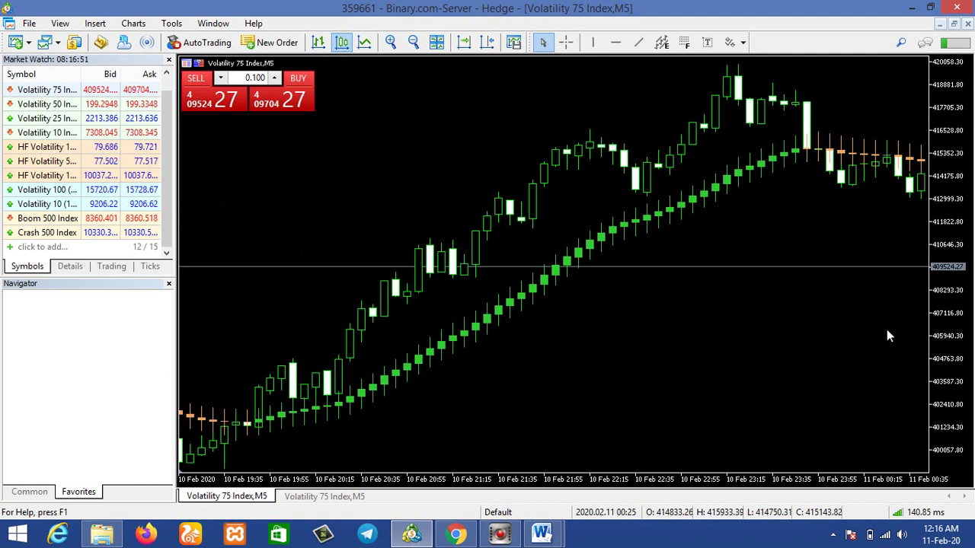
pyautogui.moveTo(437, 353)
pyautogui.click(780, 150)
pyautogui.moveTo(781, 150); pyautogui.dragTo(292, 184)
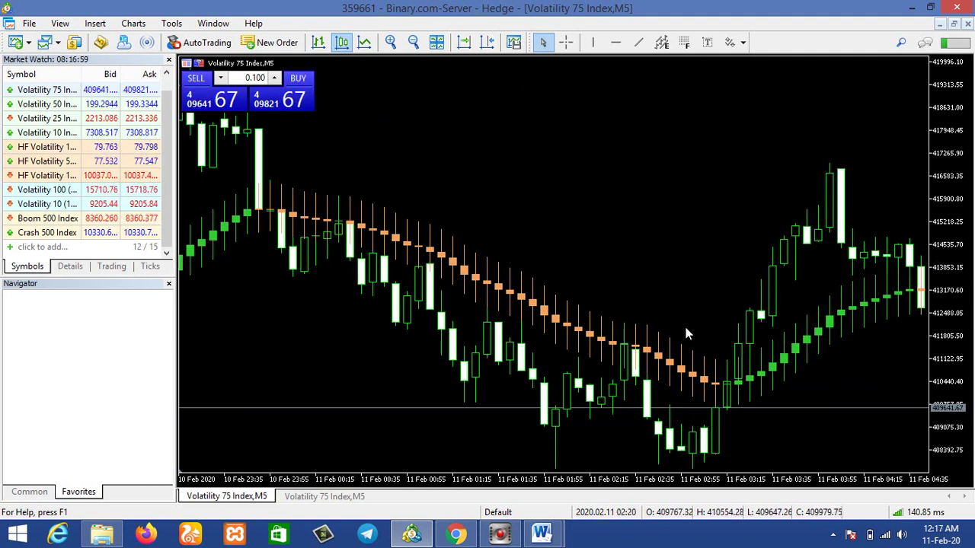
pyautogui.moveTo(448, 181); pyautogui.dragTo(396, 190)
pyautogui.moveTo(507, 187); pyautogui.dragTo(263, 240)
pyautogui.moveTo(654, 213); pyautogui.dragTo(631, 213)
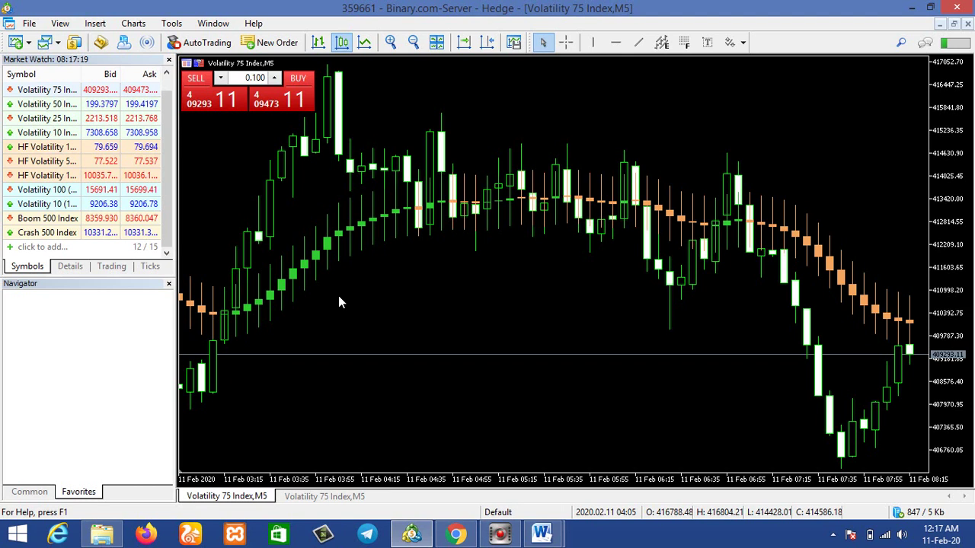
pyautogui.moveTo(323, 237); pyautogui.dragTo(517, 224)
pyautogui.moveTo(304, 243); pyautogui.dragTo(560, 281)
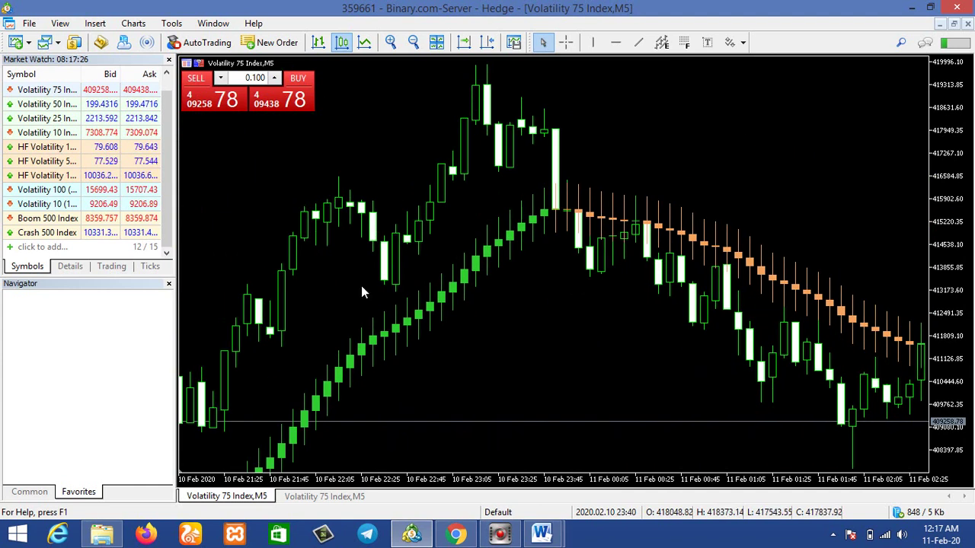
pyautogui.moveTo(289, 311); pyautogui.dragTo(508, 265)
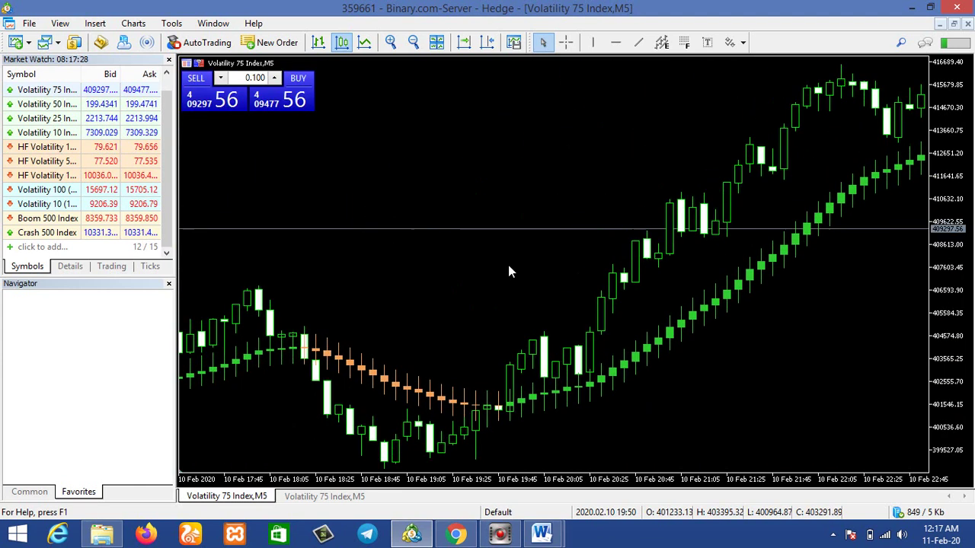
pyautogui.moveTo(303, 347); pyautogui.dragTo(408, 369)
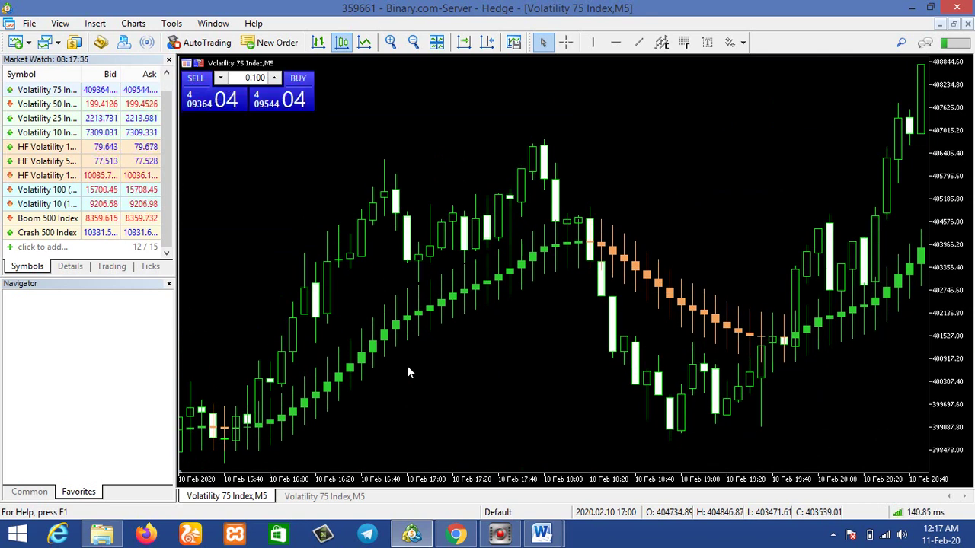
pyautogui.moveTo(473, 230); pyautogui.dragTo(205, 297)
pyautogui.moveTo(668, 253); pyautogui.dragTo(369, 369)
pyautogui.moveTo(483, 290); pyautogui.dragTo(380, 313)
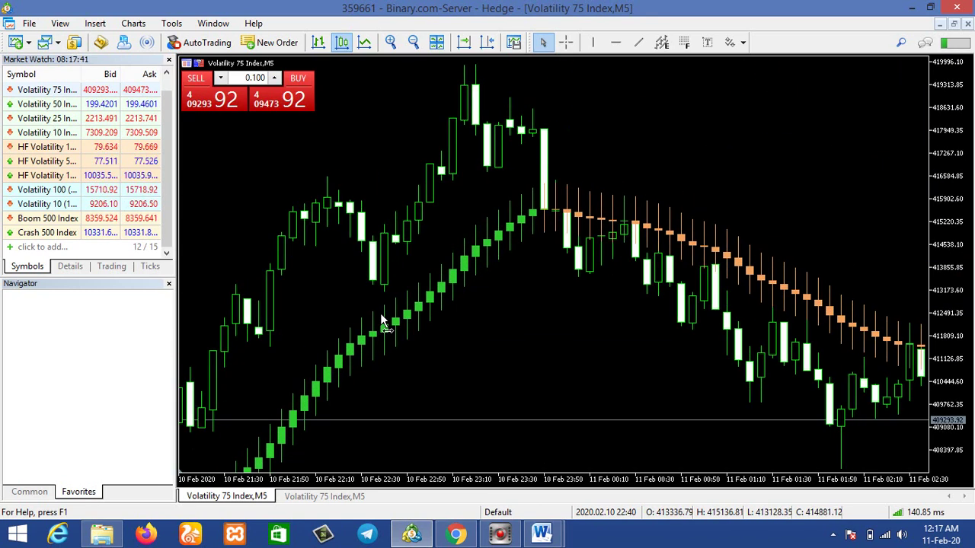
pyautogui.moveTo(541, 230); pyautogui.dragTo(320, 263)
pyautogui.moveTo(619, 216); pyautogui.dragTo(365, 258)
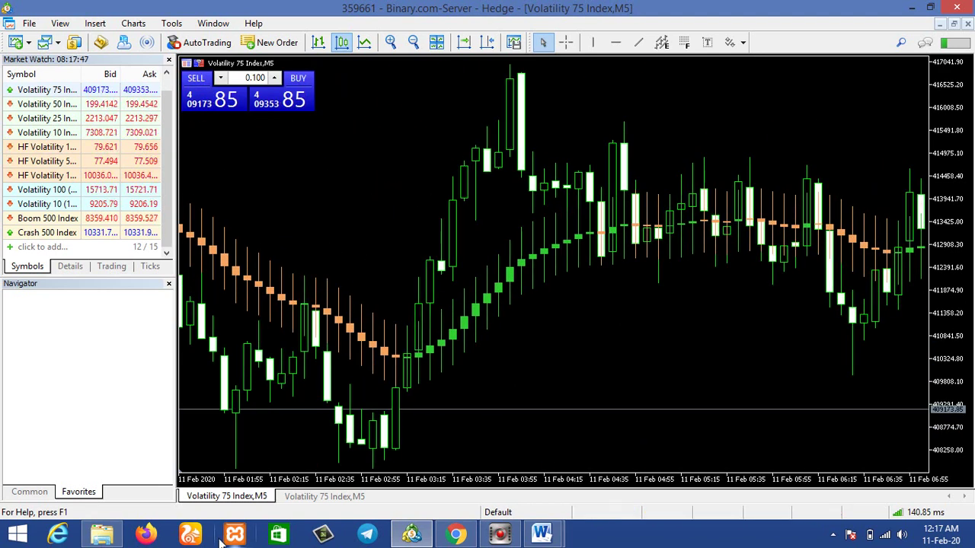
pyautogui.click(236, 497)
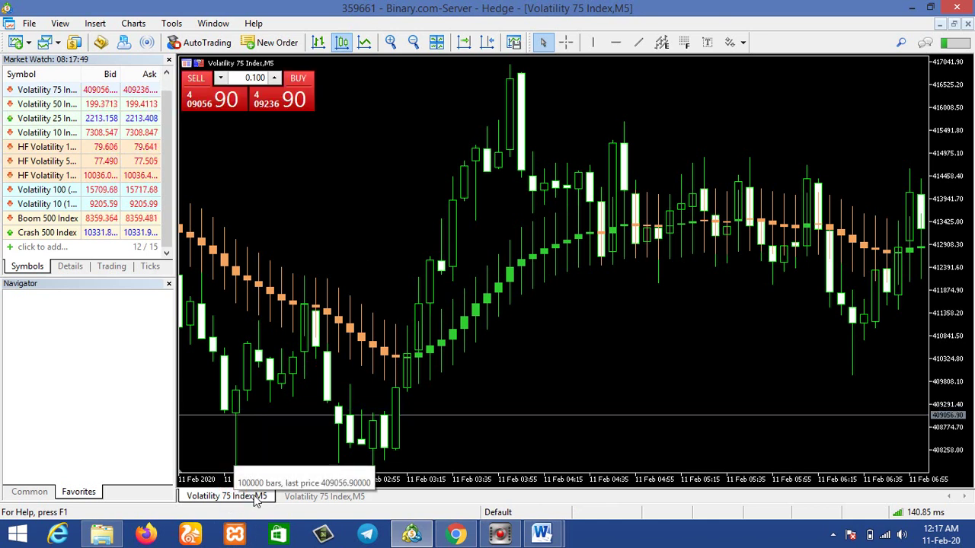
# Switch to the second Volatility 75 Index M5 chart and browse its signal dots back to 10 Feb
pyautogui.click(317, 497)
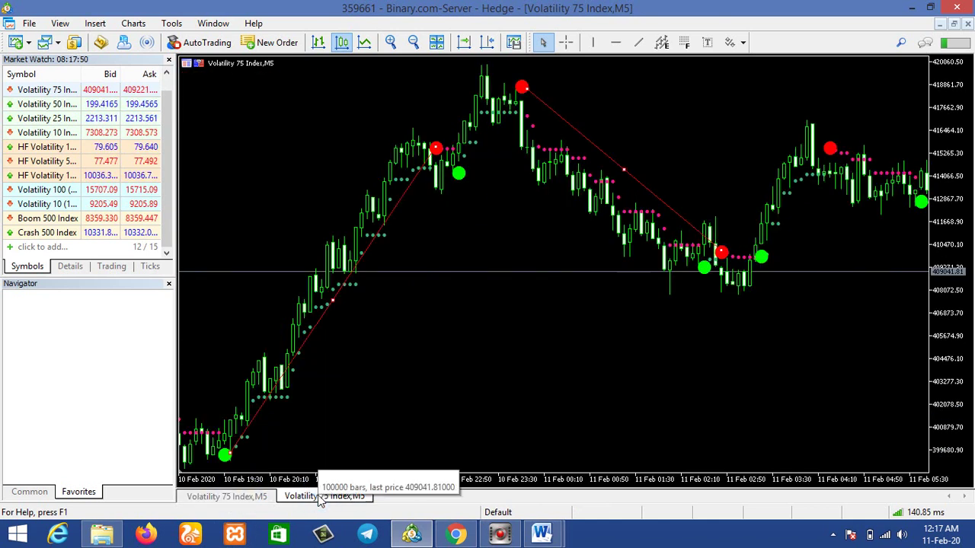
pyautogui.moveTo(724, 160); pyautogui.dragTo(546, 181)
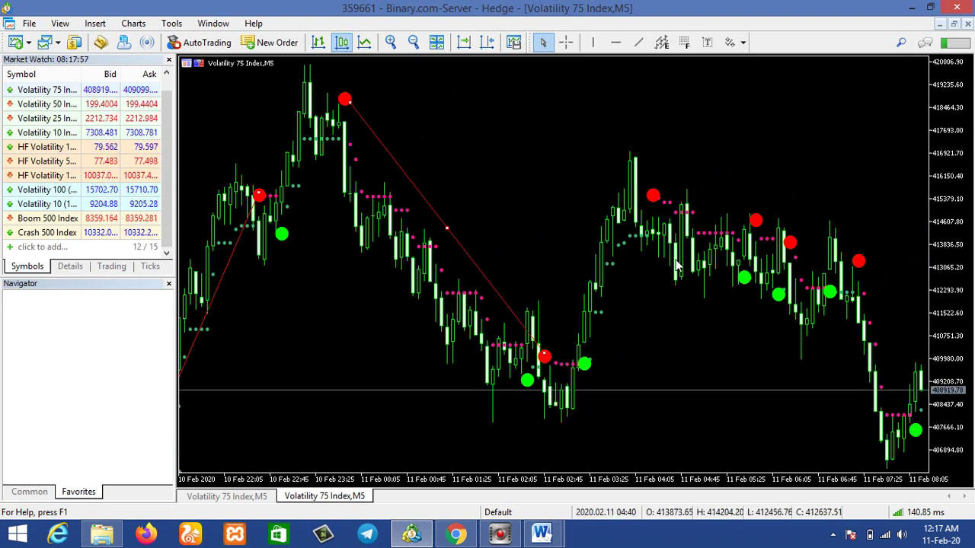
pyautogui.moveTo(441, 251); pyautogui.dragTo(925, 213)
pyautogui.moveTo(380, 272); pyautogui.dragTo(830, 196)
pyautogui.moveTo(263, 252); pyautogui.dragTo(190, 263)
pyautogui.moveTo(524, 241); pyautogui.dragTo(243, 204)
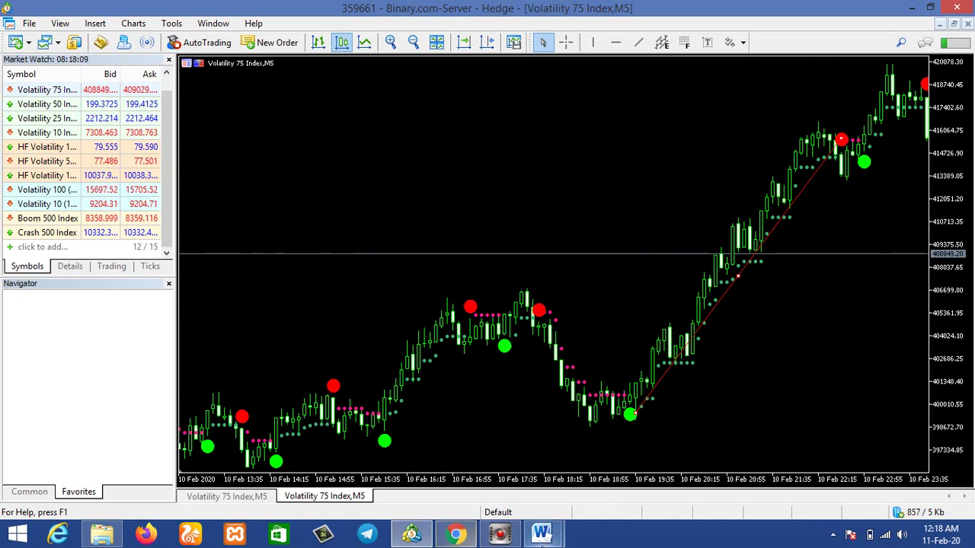
# In Word, highlight 'Subscribe' and 'turn on the notification bell' in black
pyautogui.moveTo(541, 533)
pyautogui.click(609, 476)
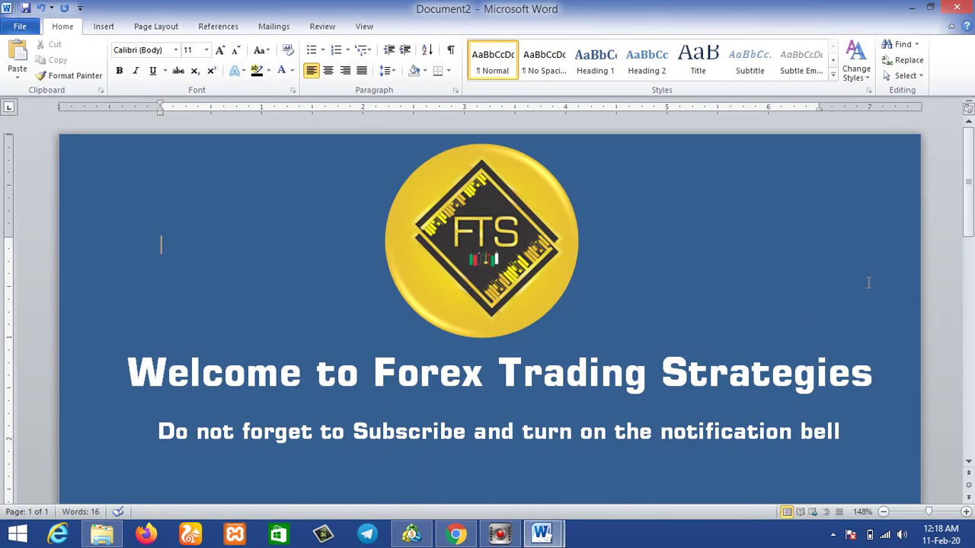
pyautogui.moveTo(358, 427); pyautogui.dragTo(468, 435)
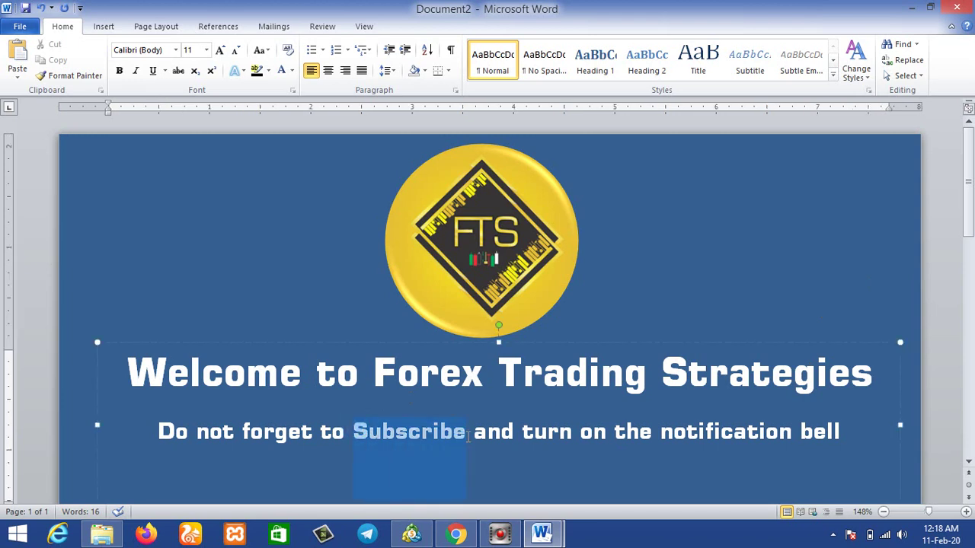
pyautogui.click(257, 71)
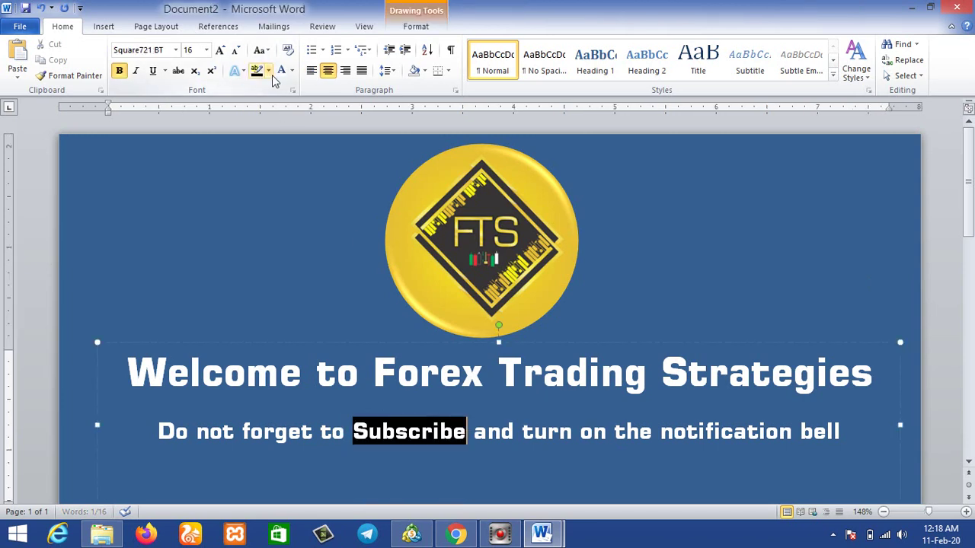
pyautogui.click(606, 436)
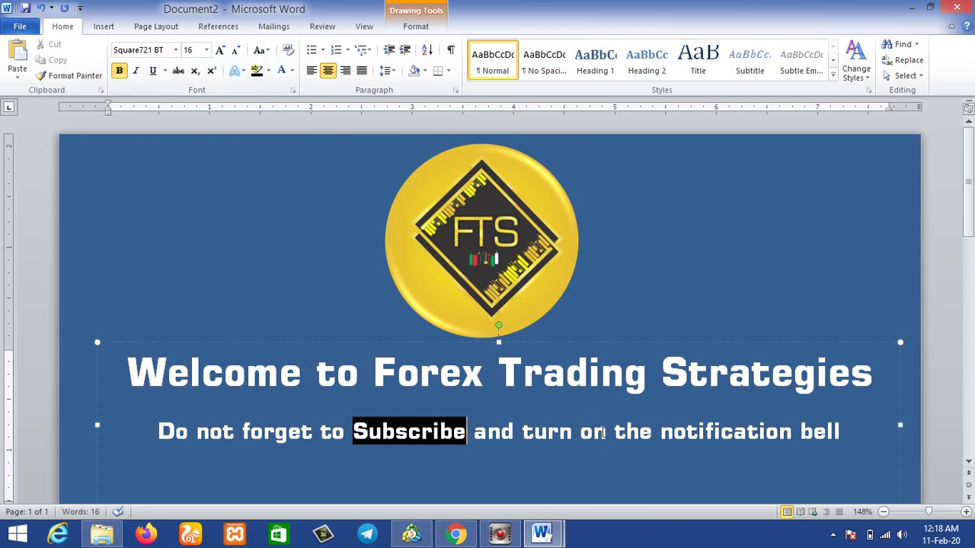
pyautogui.moveTo(522, 431); pyautogui.dragTo(818, 431)
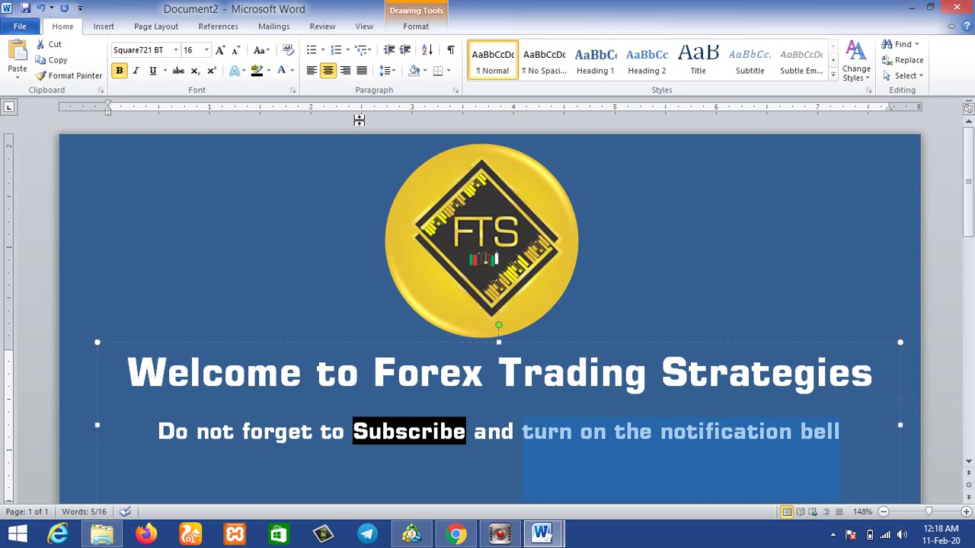
pyautogui.click(257, 70)
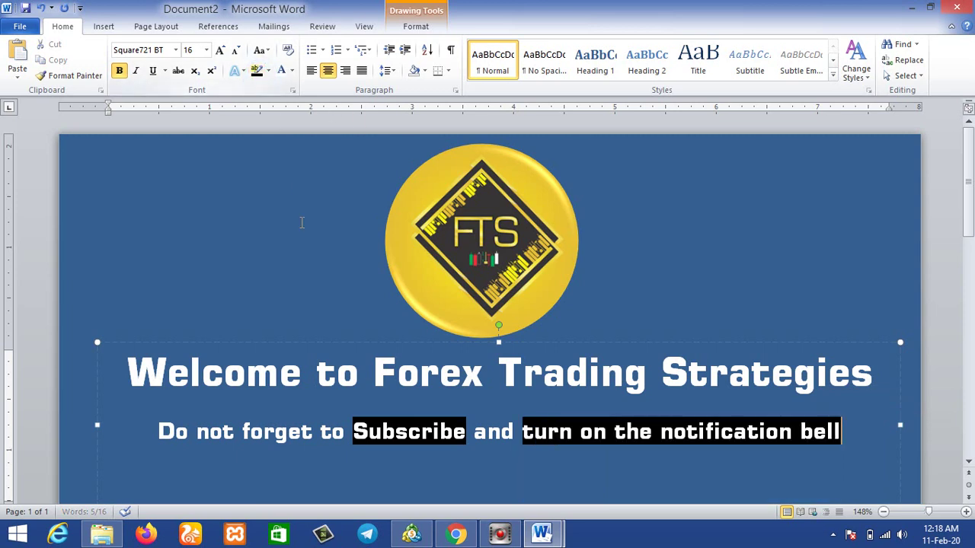